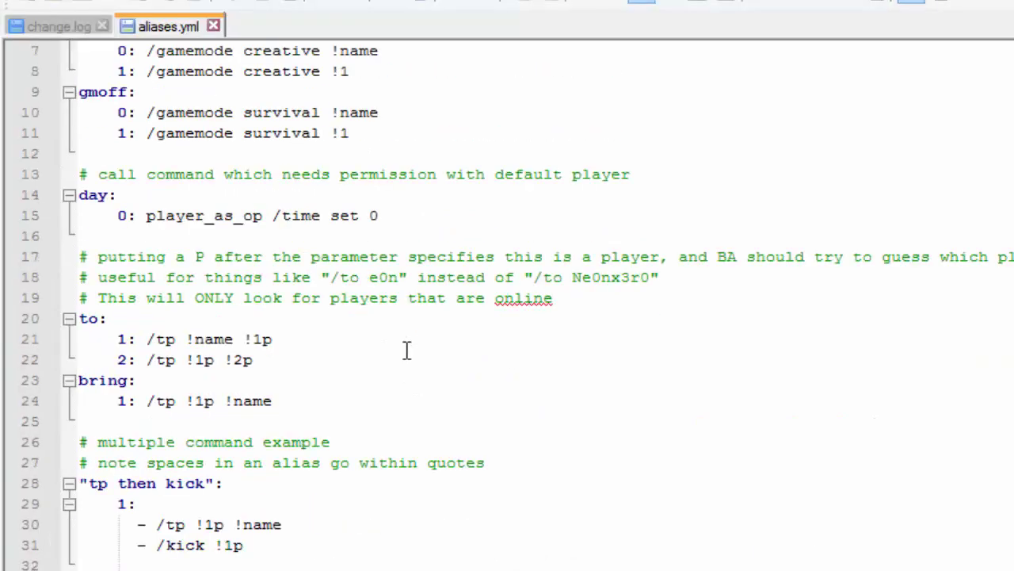
scroll(405, 350, "up", 10)
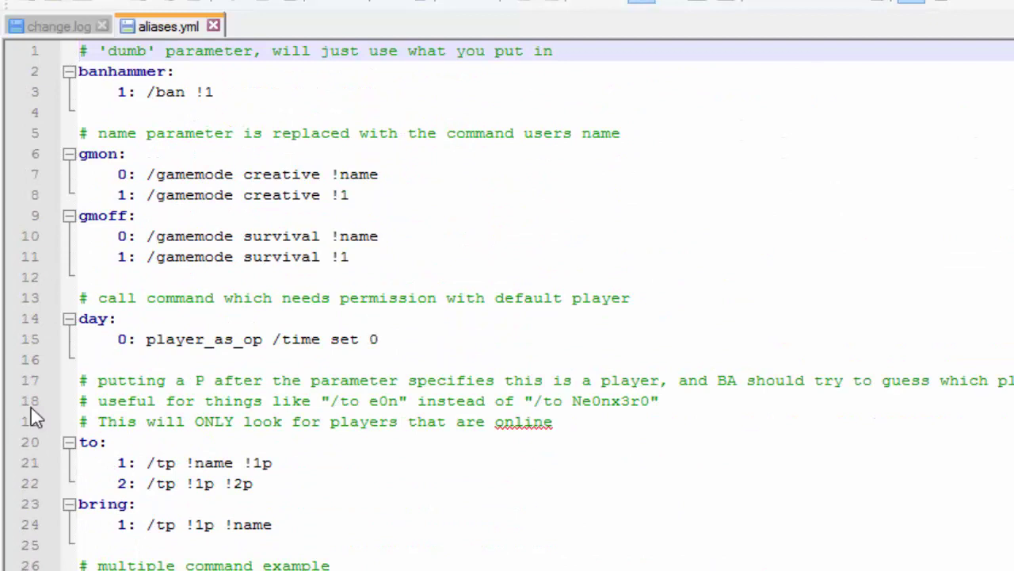
left_click(402, 196)
key("shift+Up")
key("shift+Up")
key("shift+Home")
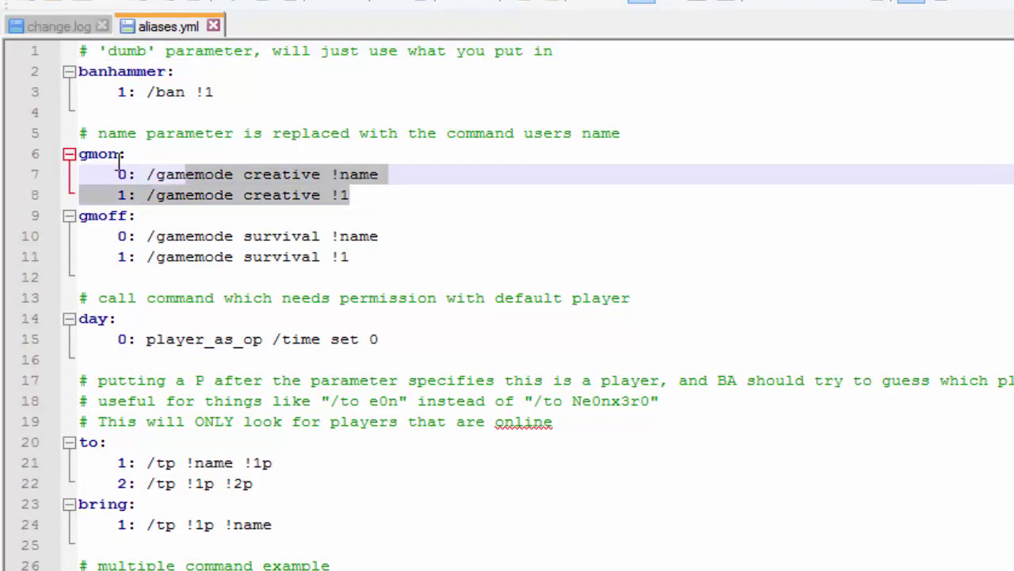
left_click(401, 195)
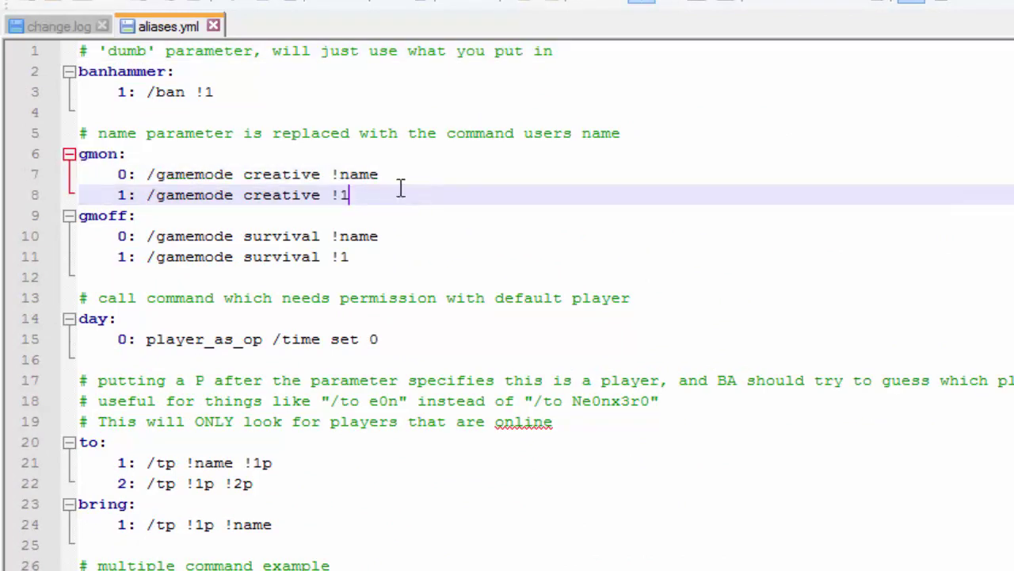
left_click(380, 273)
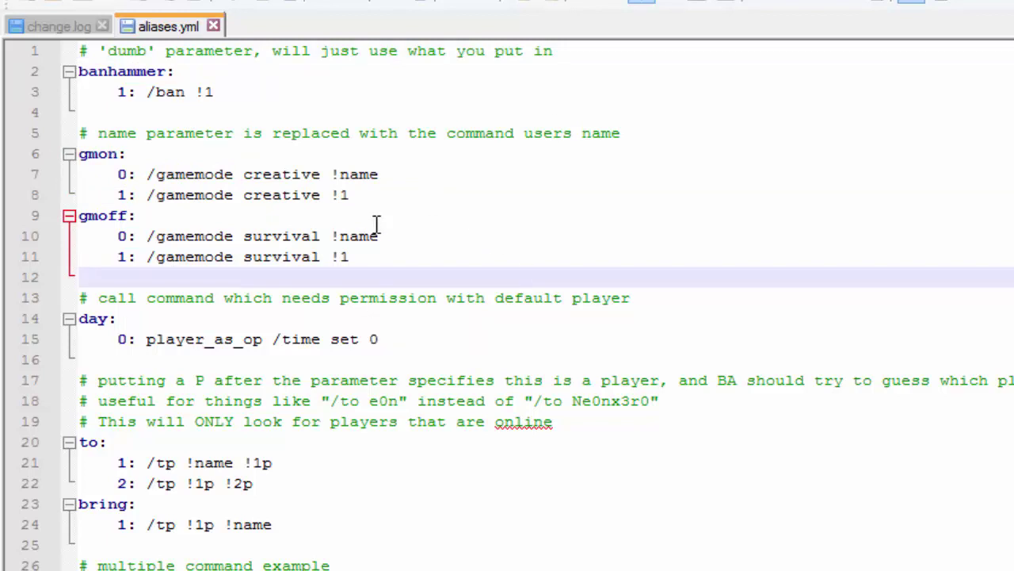
left_click(69, 161)
key("Up")
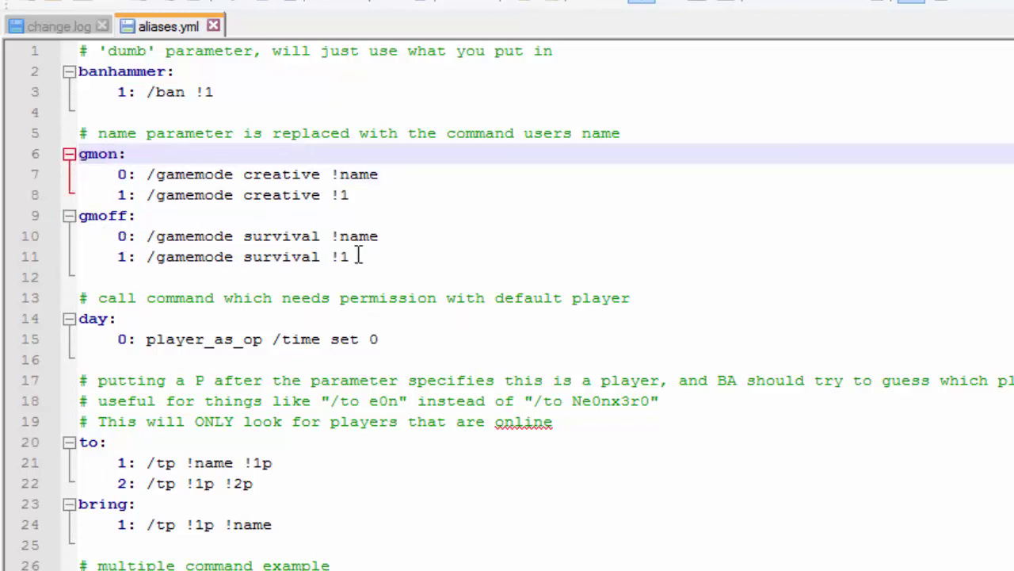
double_click(83, 216)
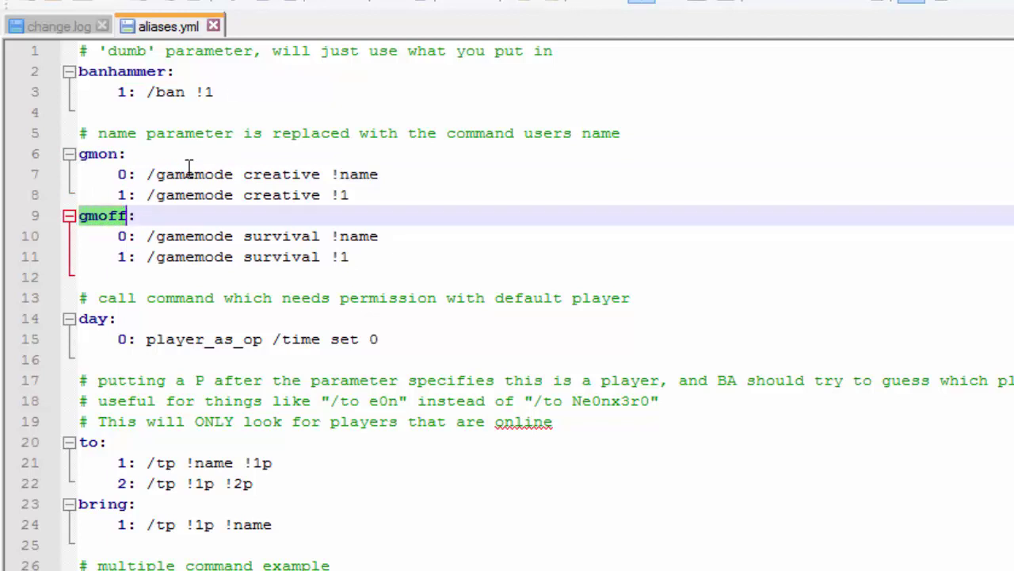
left_click(239, 251)
left_click(167, 71)
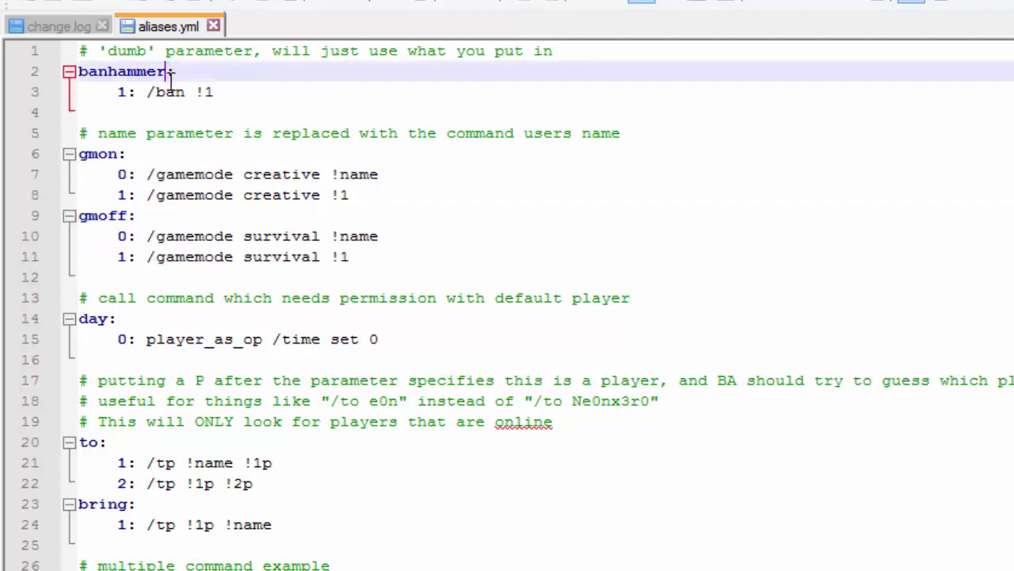
left_click(175, 340)
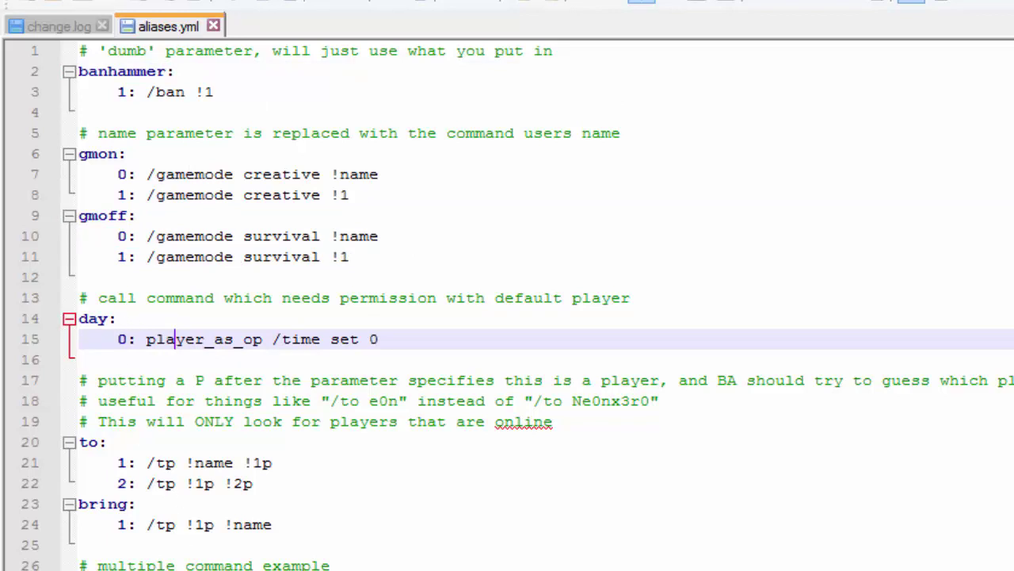
key("Up")
left_click(229, 450)
scroll(230, 453, "down", 2)
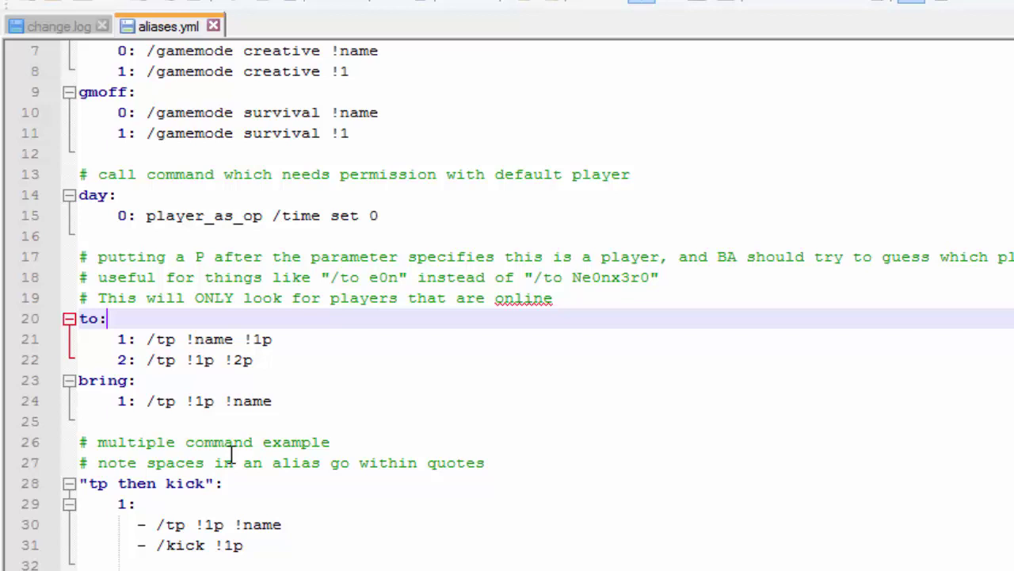
scroll(230, 453, "down", 2)
scroll(231, 454, "down", 6)
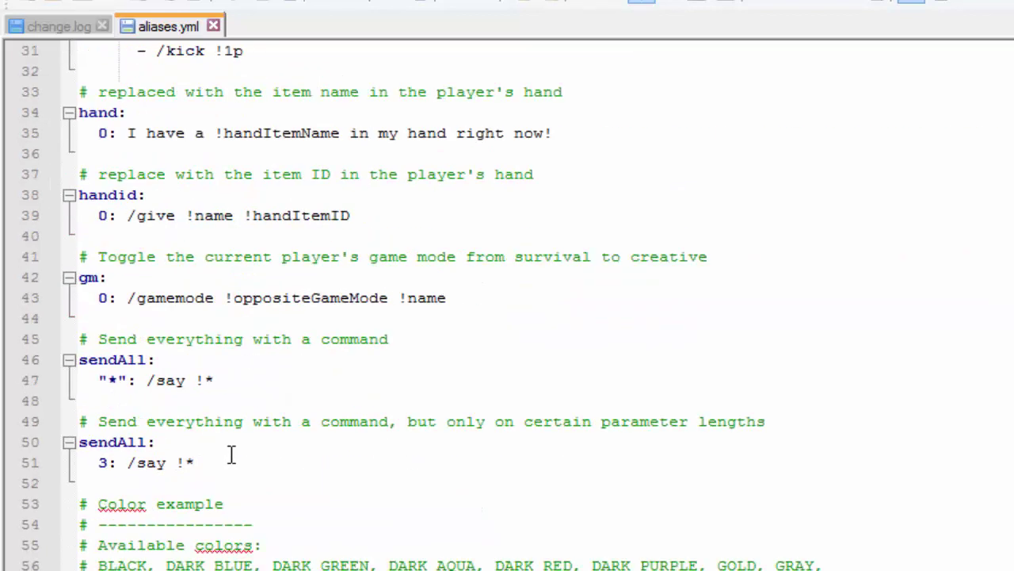
scroll(232, 454, "down", 2)
scroll(231, 454, "down", 8)
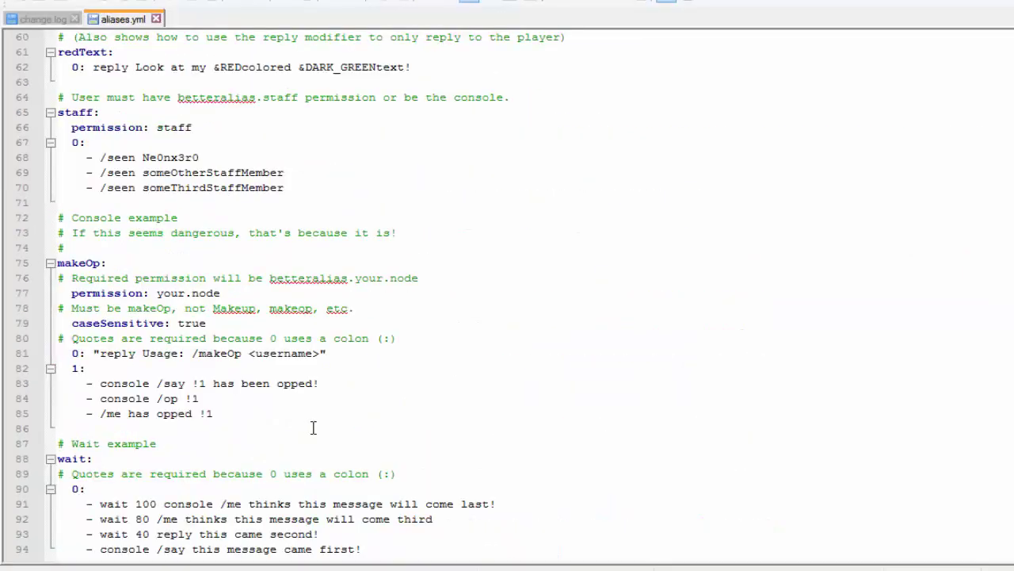
Step: Append a new 'wood:' alias with a '0:' entry at the end of aliases.yml
left_click(427, 548)
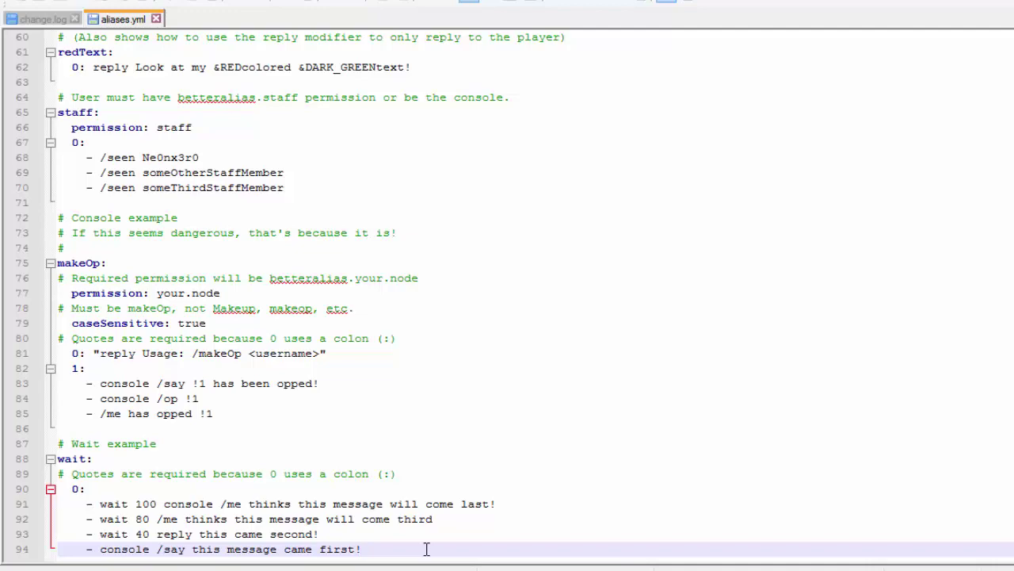
key("Return")
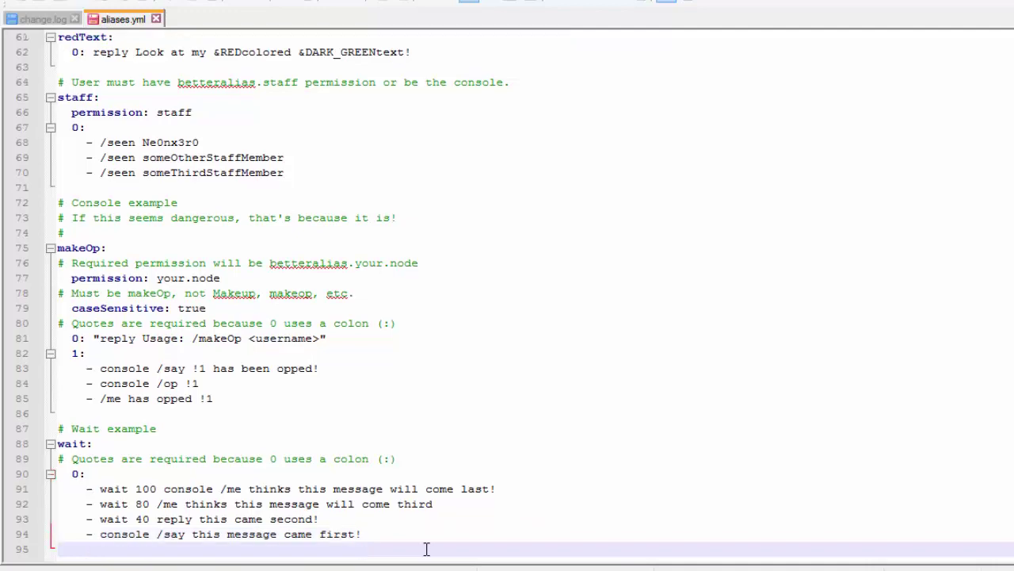
type("wood")
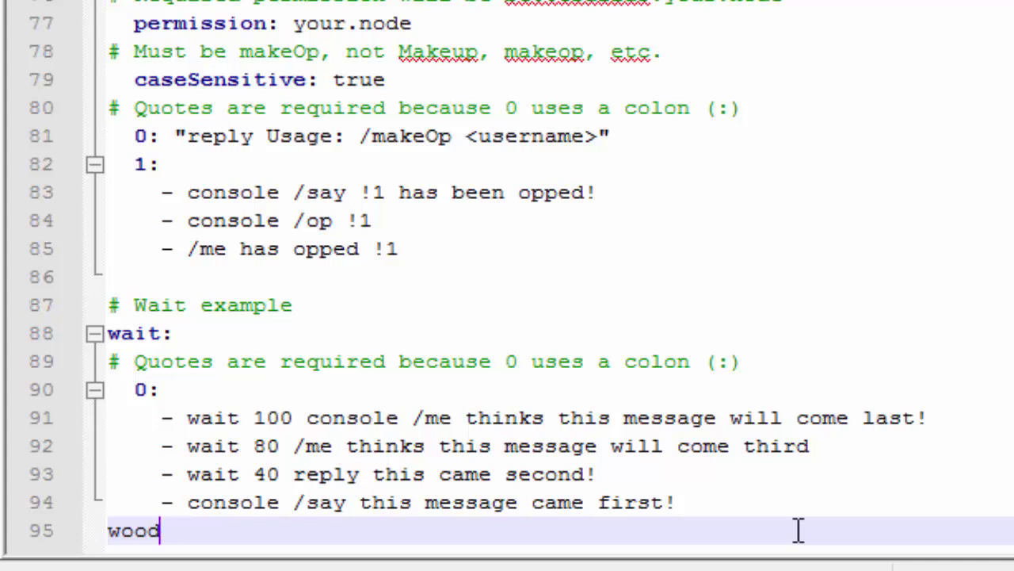
type(":")
key("Return")
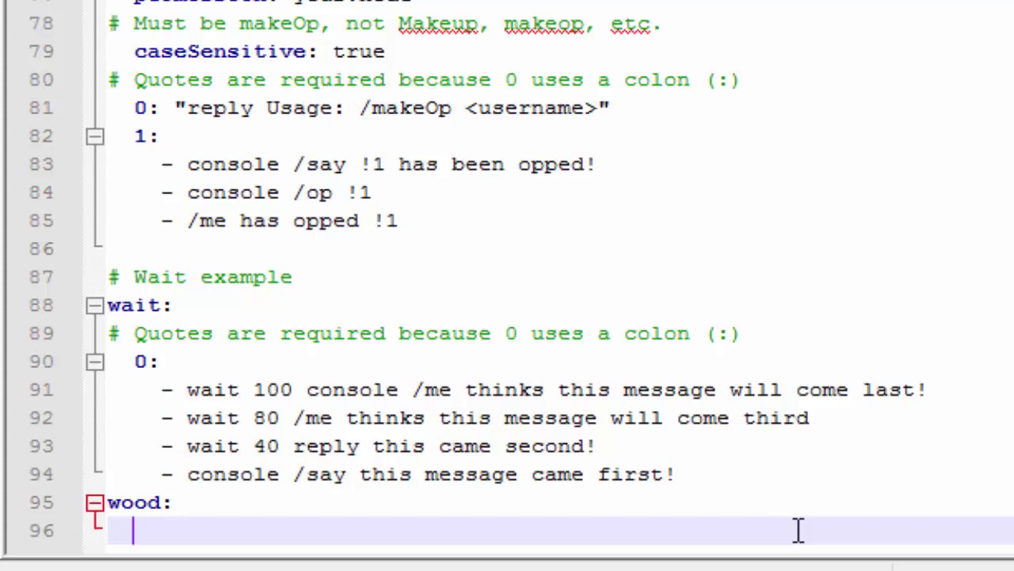
type("0:")
Step: Add the indented command line '- /give !name 5 64' under 0:
key("Return")
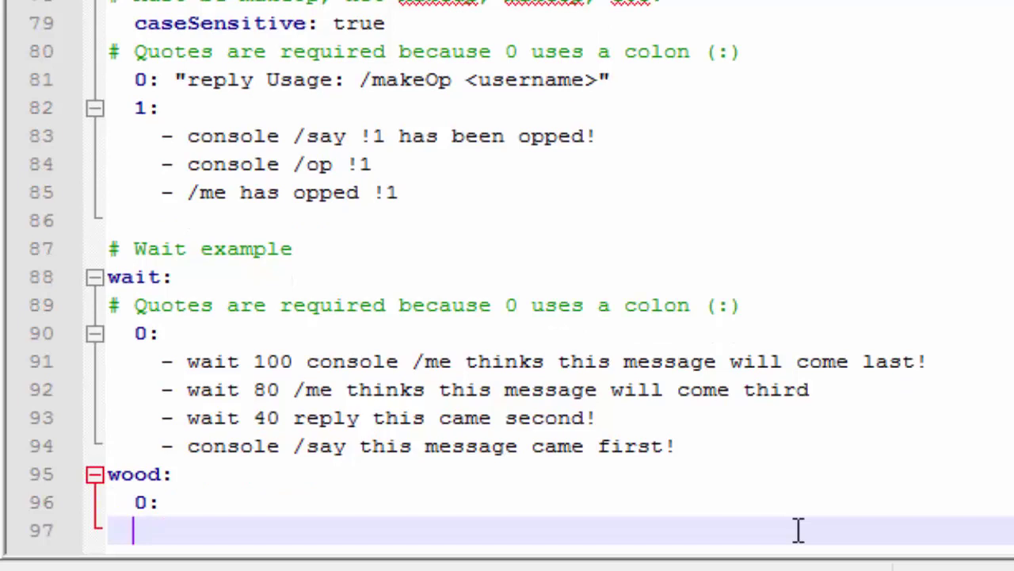
key("Tab")
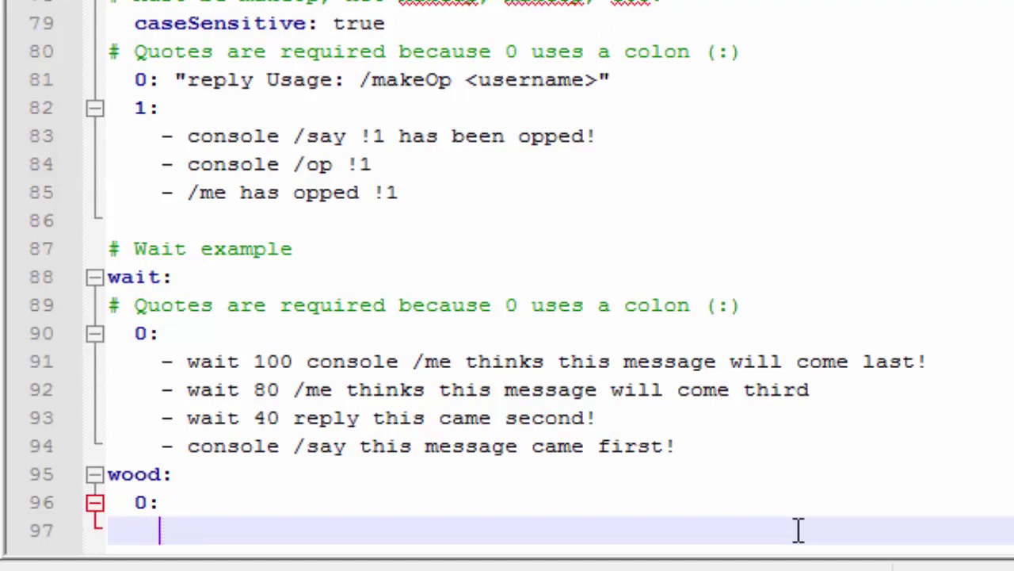
type("- ")
type("/giv")
type("e ")
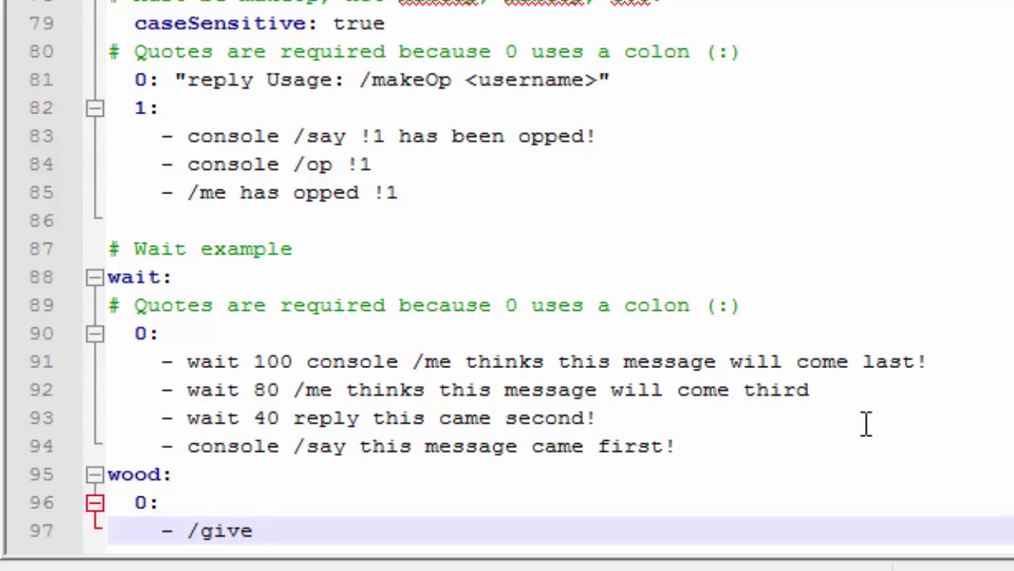
type("!name")
type(" 5")
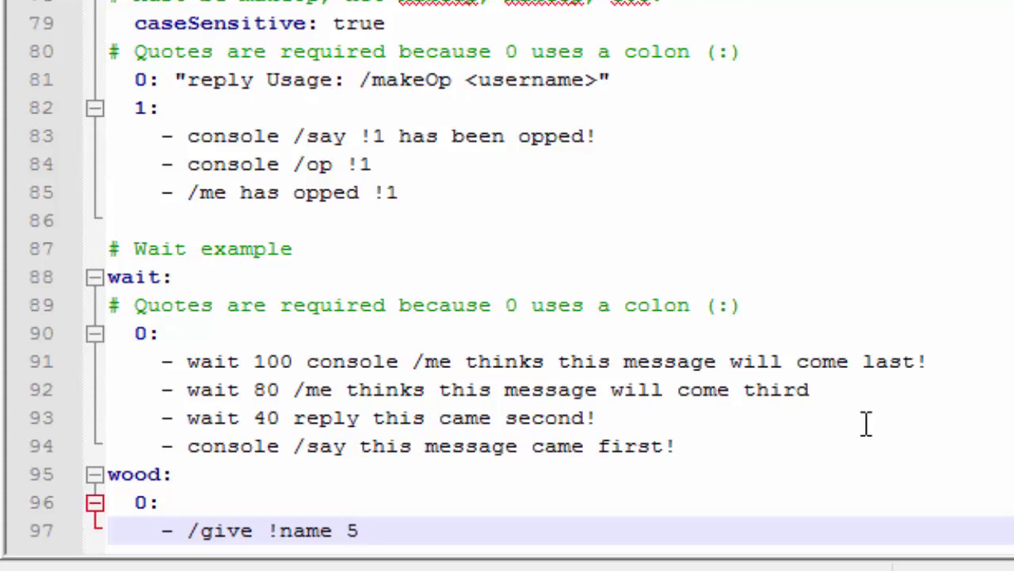
type(" 64")
left_click(46, 523)
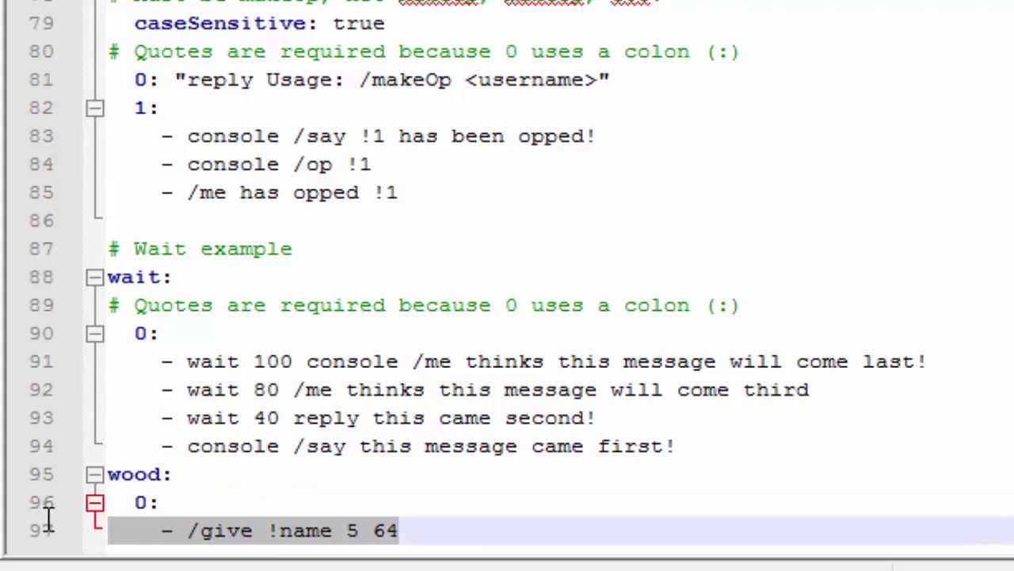
key("Home")
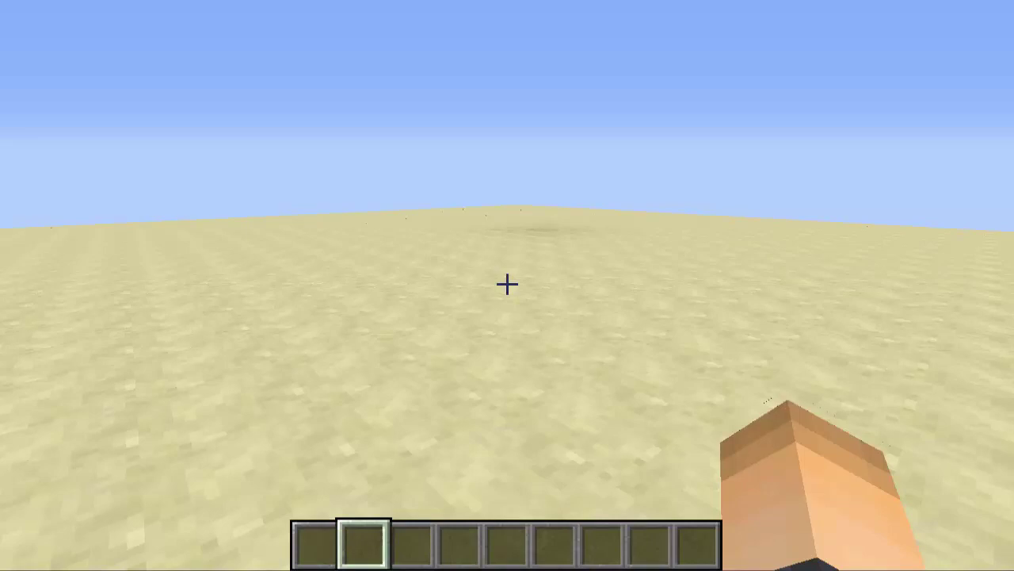
Step: Run /wood twice from chat, receiving two stacks of 64 wood planks
key("slash")
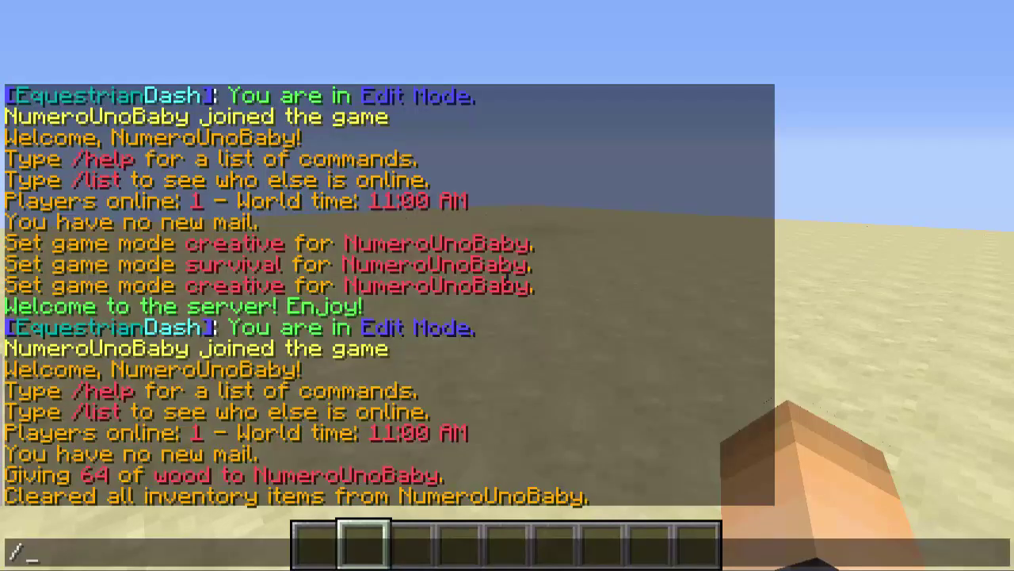
type("wood")
key("Return")
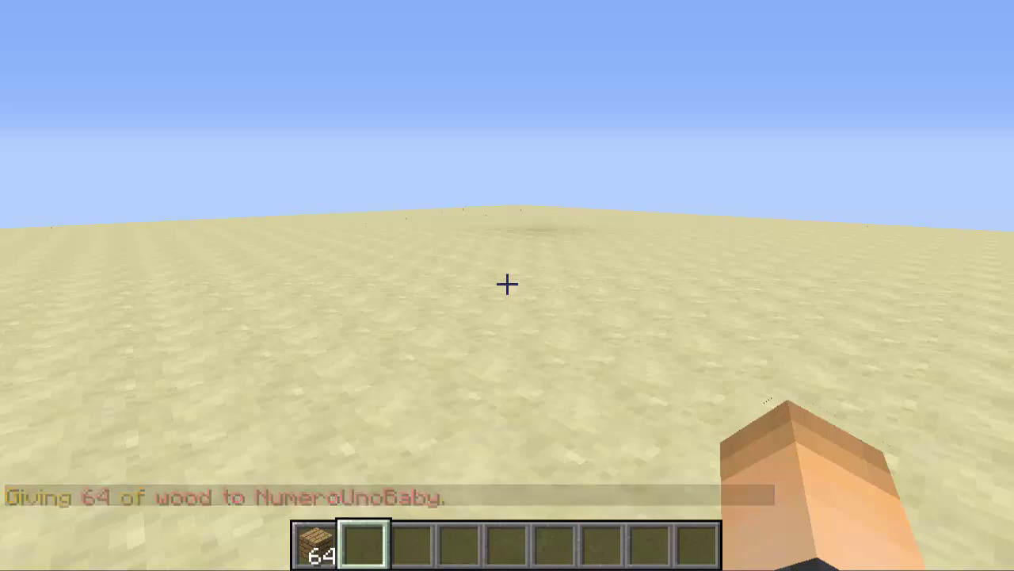
type("/wood")
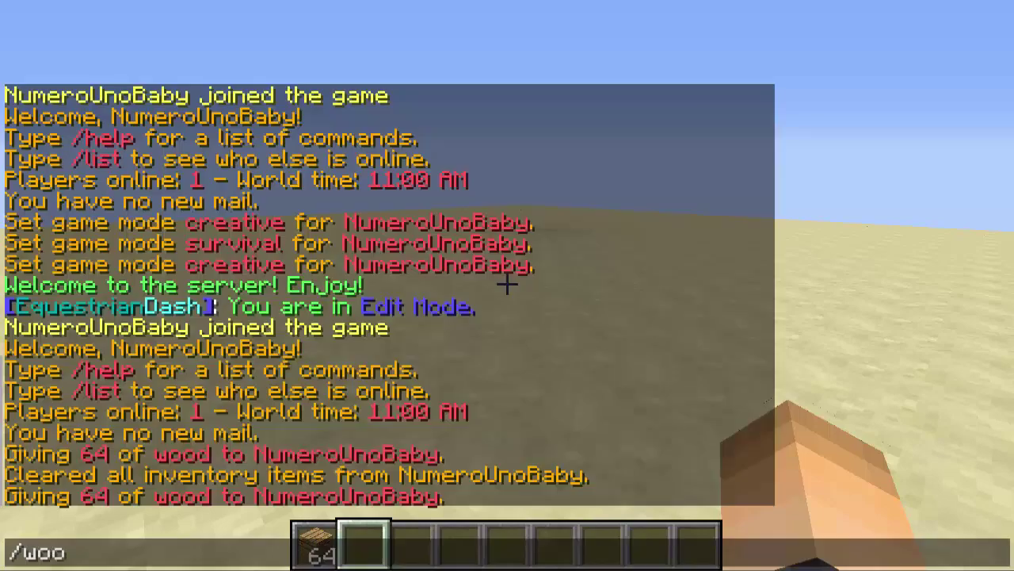
key("Return")
Step: Select the empty third hotbar slot and run /gmoff to switch to survival
key("3")
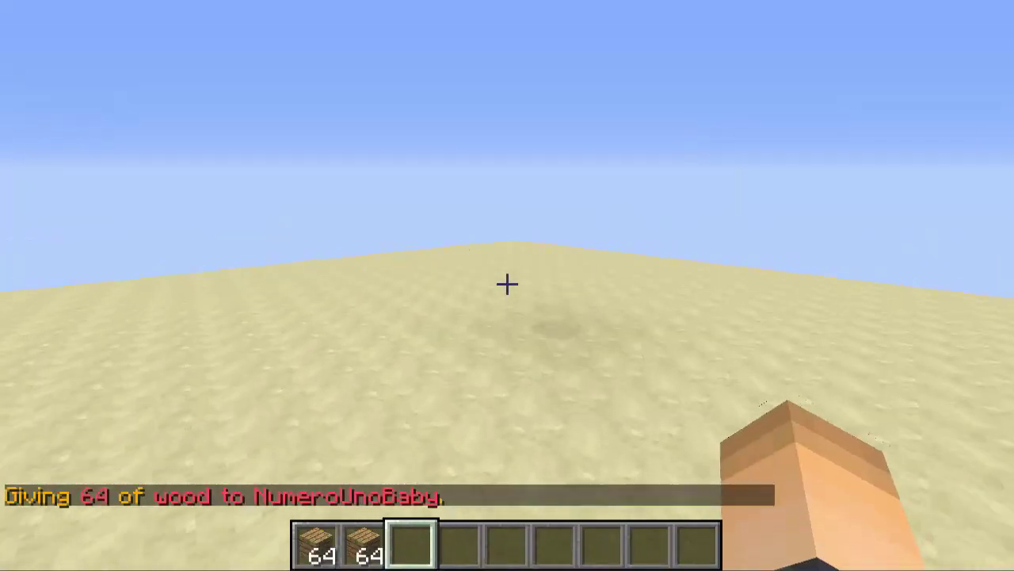
key("s")
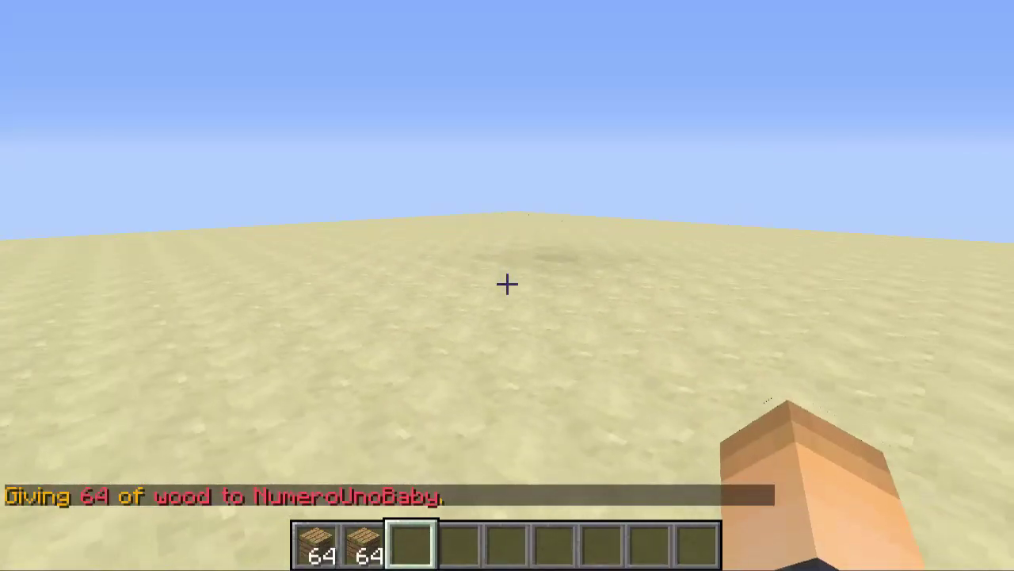
key("slash")
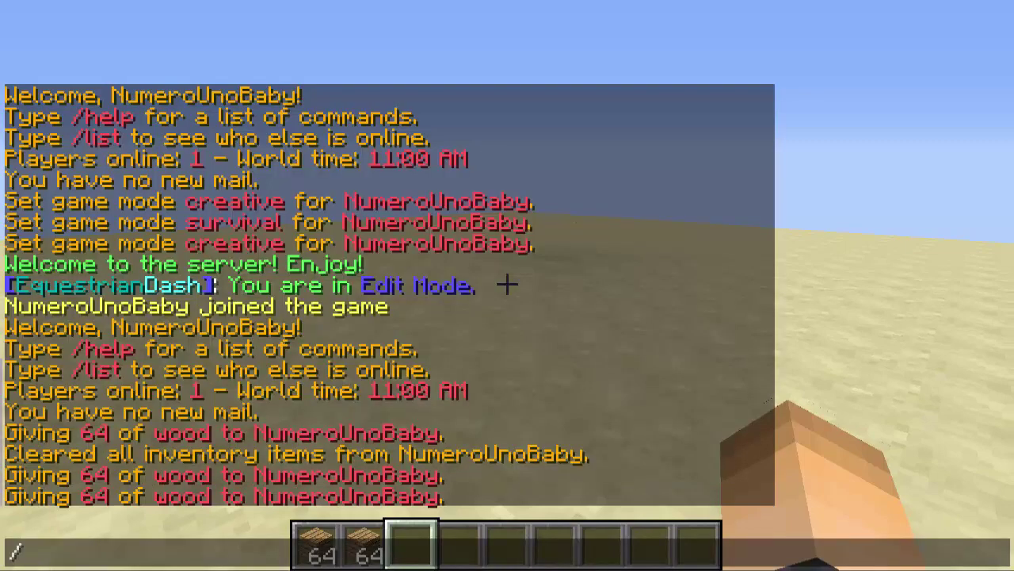
key("BackSpace")
type("/gmoff")
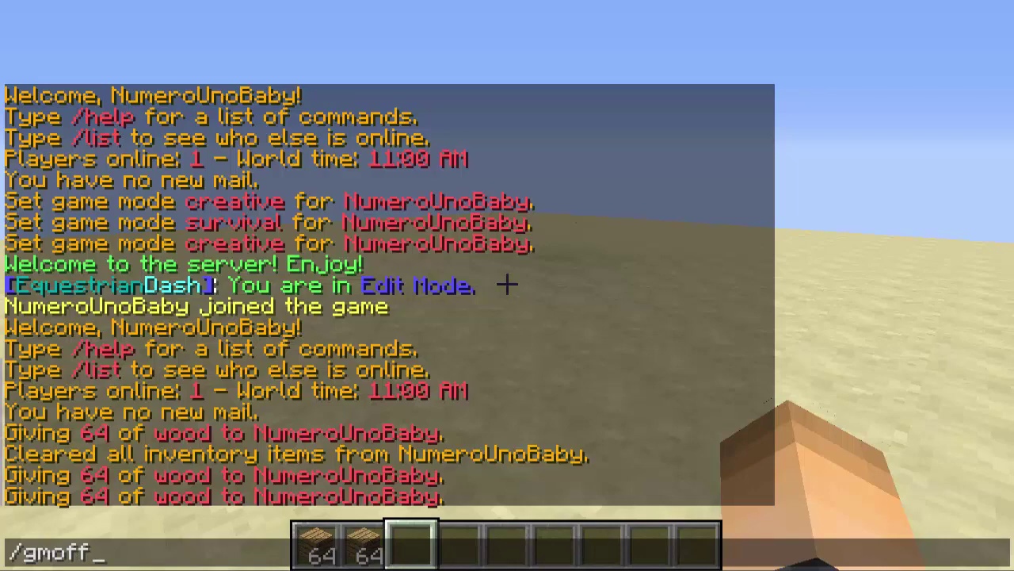
key("Return")
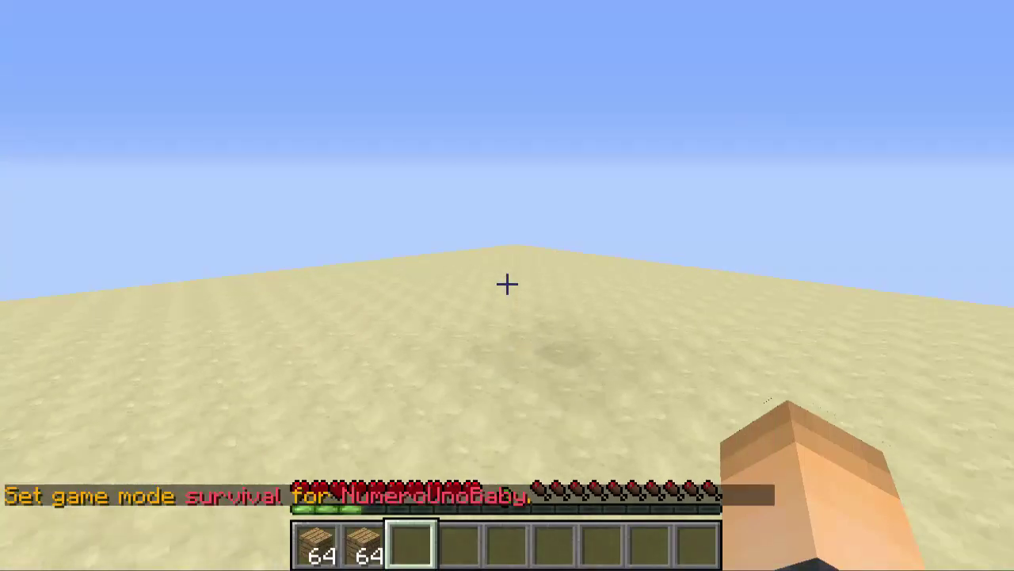
Step: Run /gmon to return to creative, then fly forward over the savanna hills
key("slash")
type("/gmon")
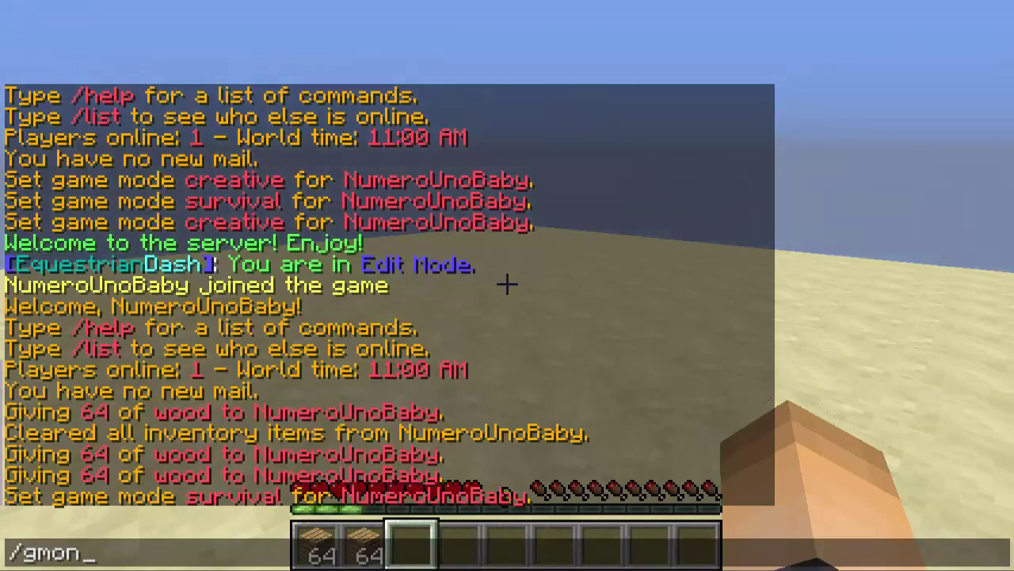
key("Return")
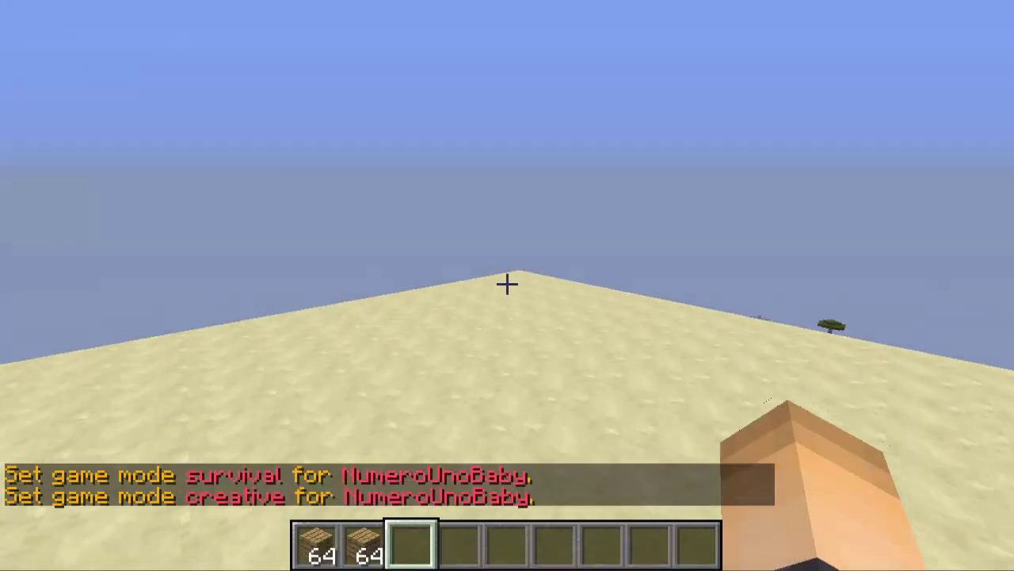
key("w")
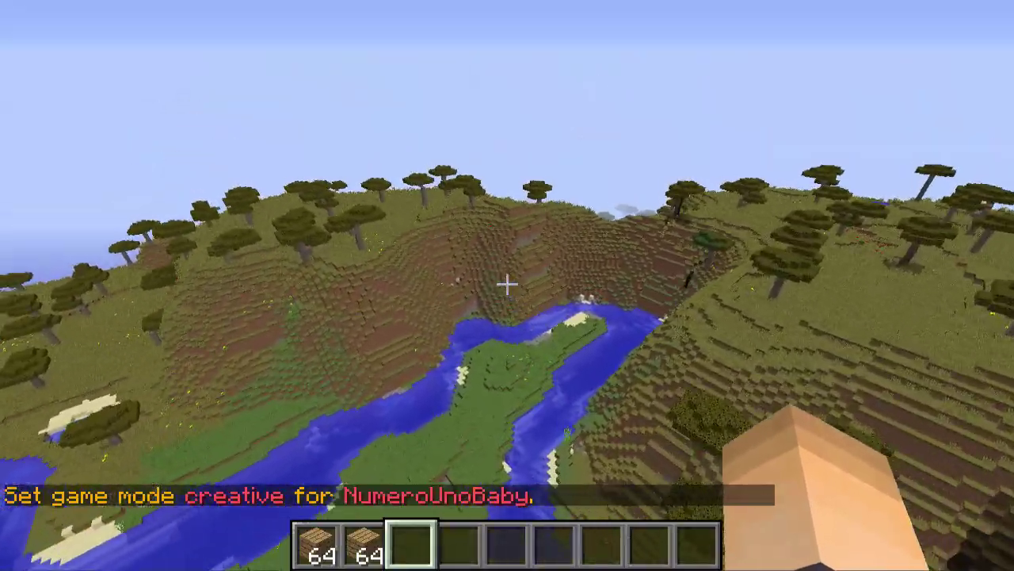
key("w")
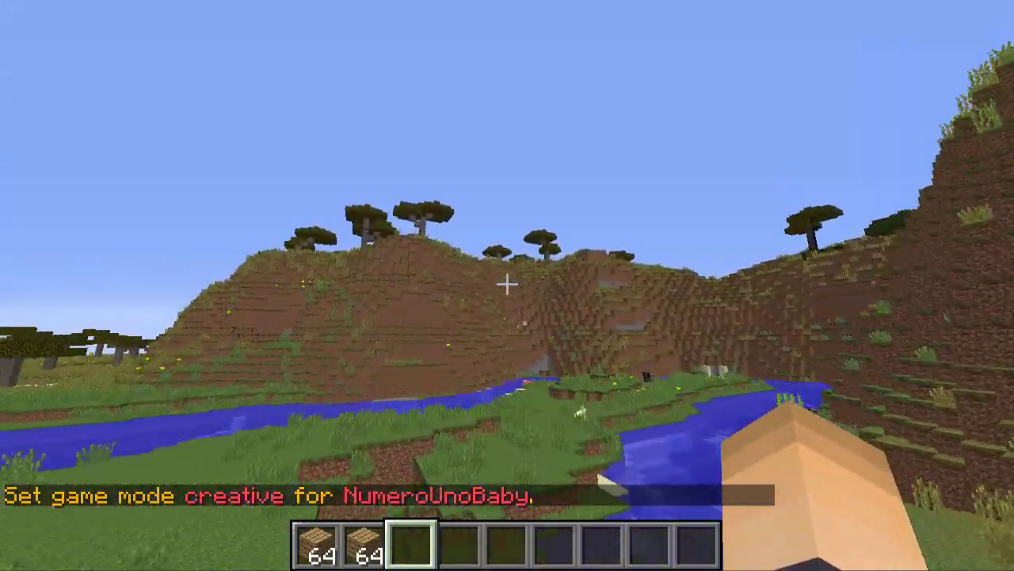
key("w")
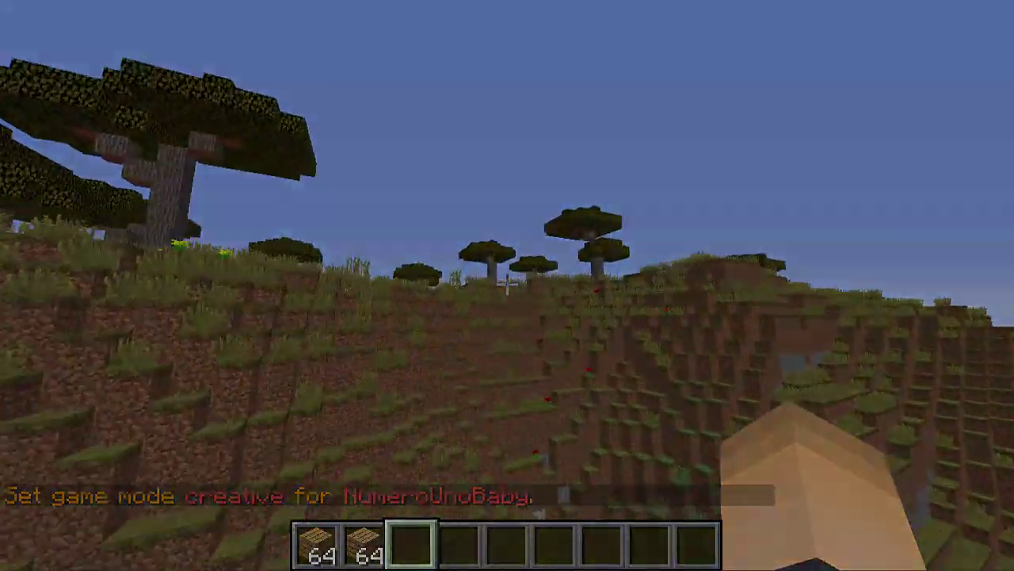